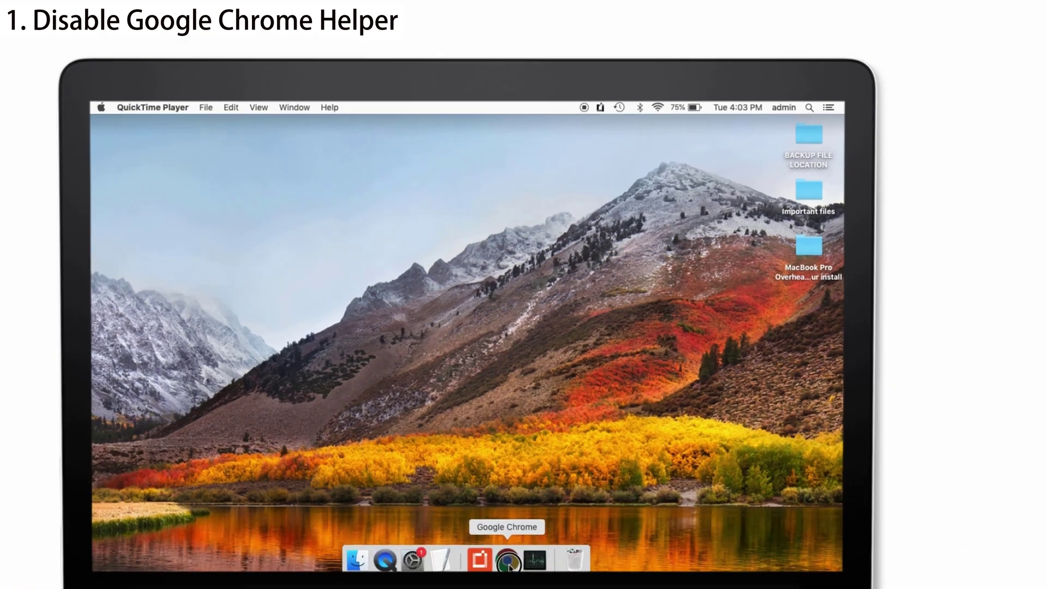
# Launch Chrome and go to Settings > Privacy and security (chrome://settings/privacy).
pyautogui.click(545, 493)
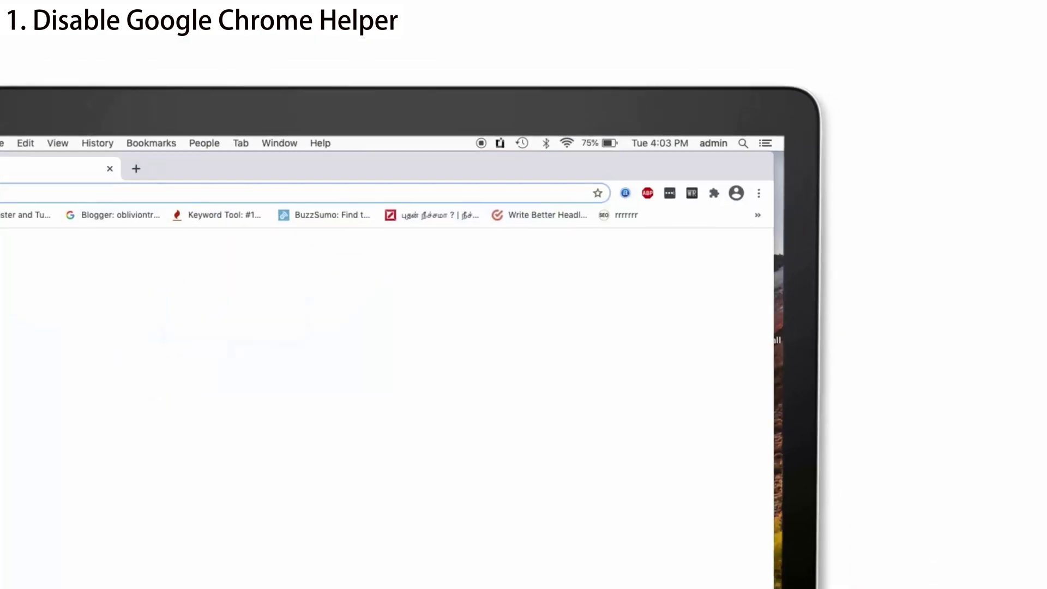
pyautogui.click(754, 197)
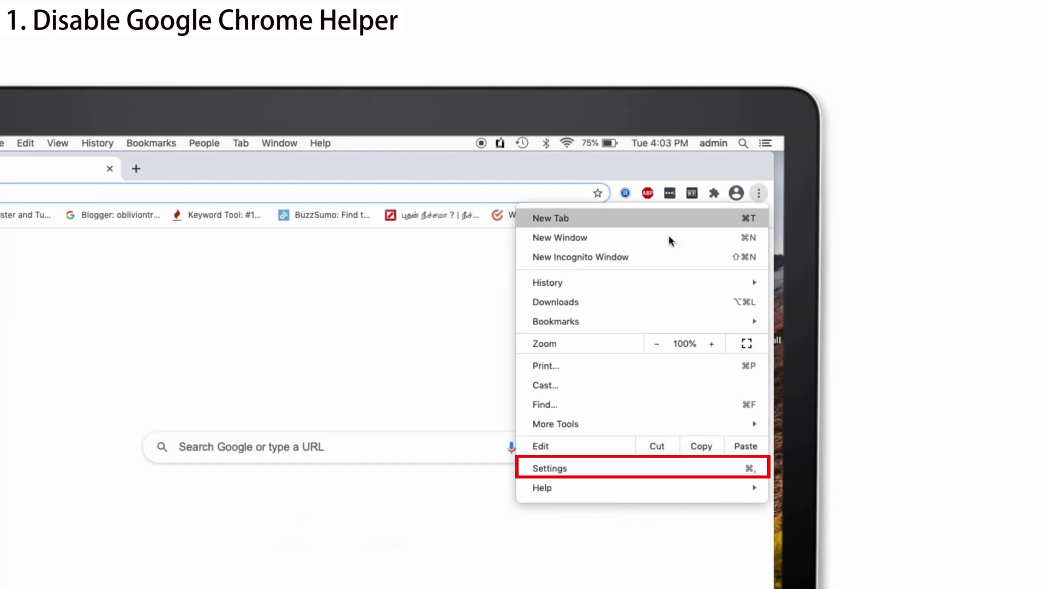
pyautogui.click(542, 468)
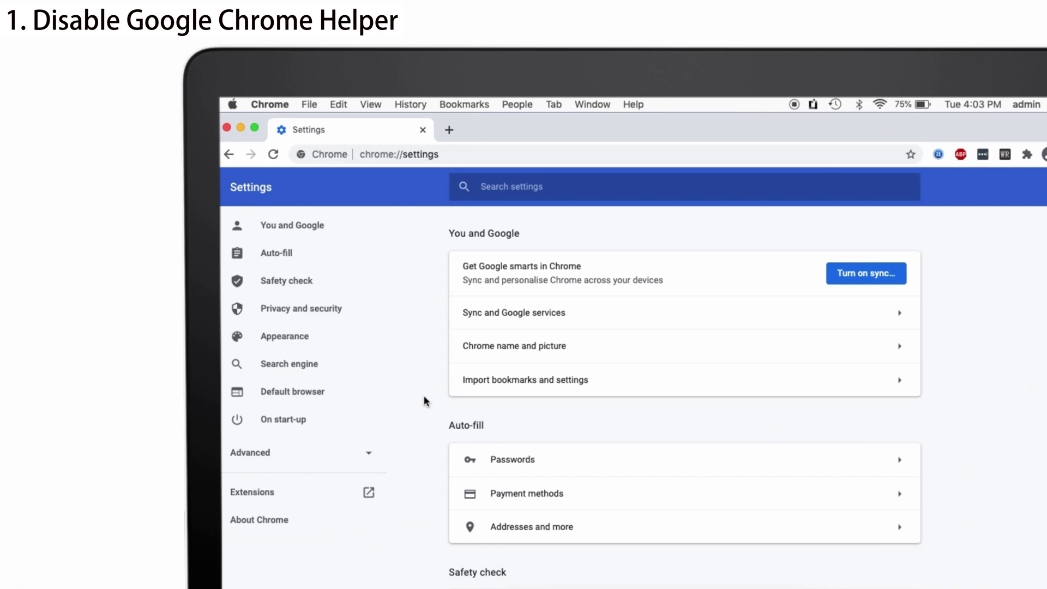
pyautogui.click(335, 309)
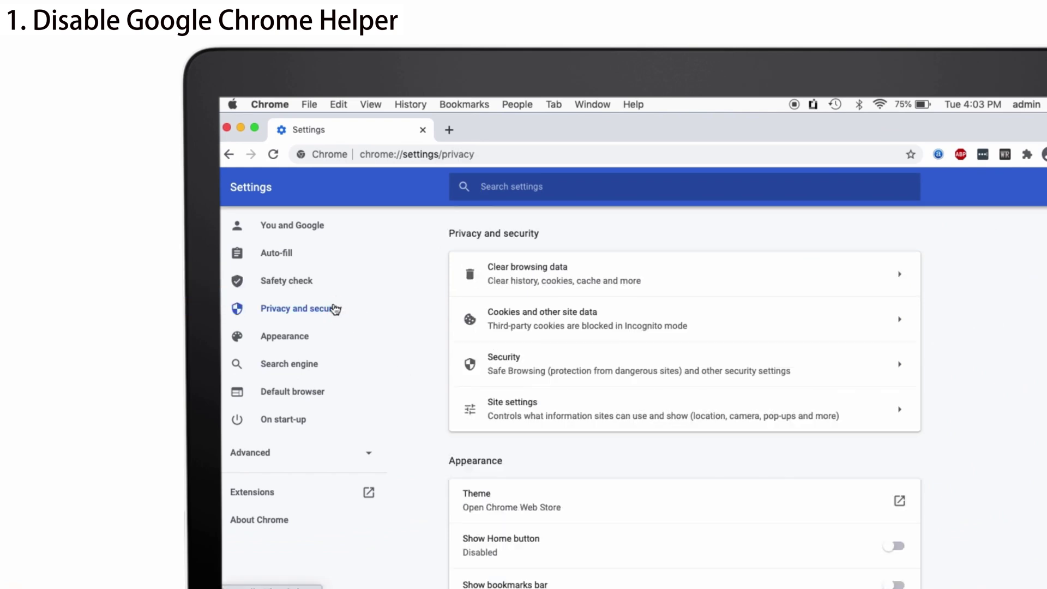
# In Site settings, confirm Pop-ups and redirects is Blocked, then return to the Content list.
pyautogui.click(586, 425)
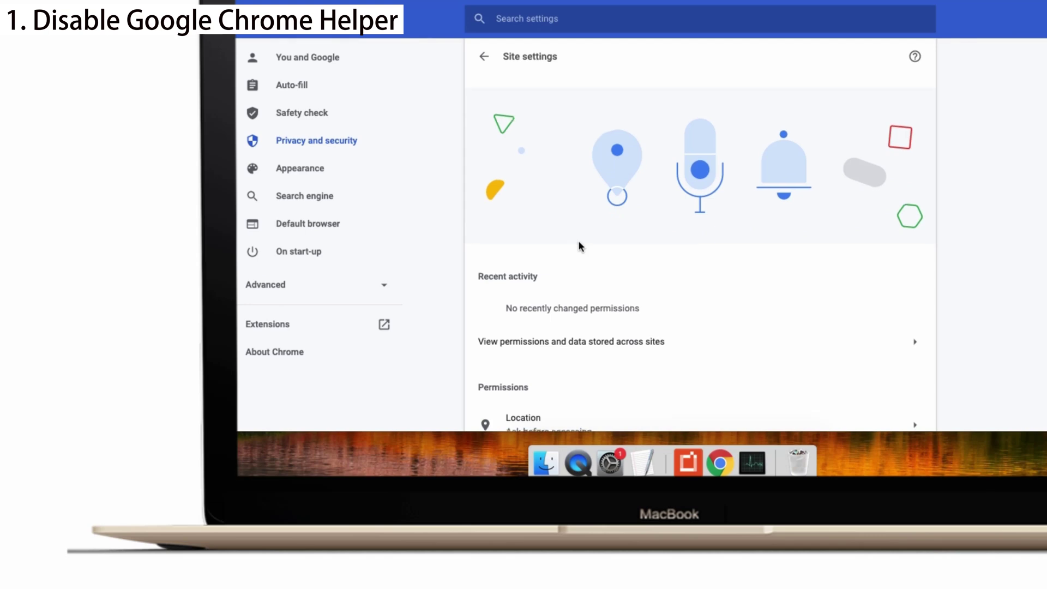
pyautogui.scroll(-10, 579, 246)
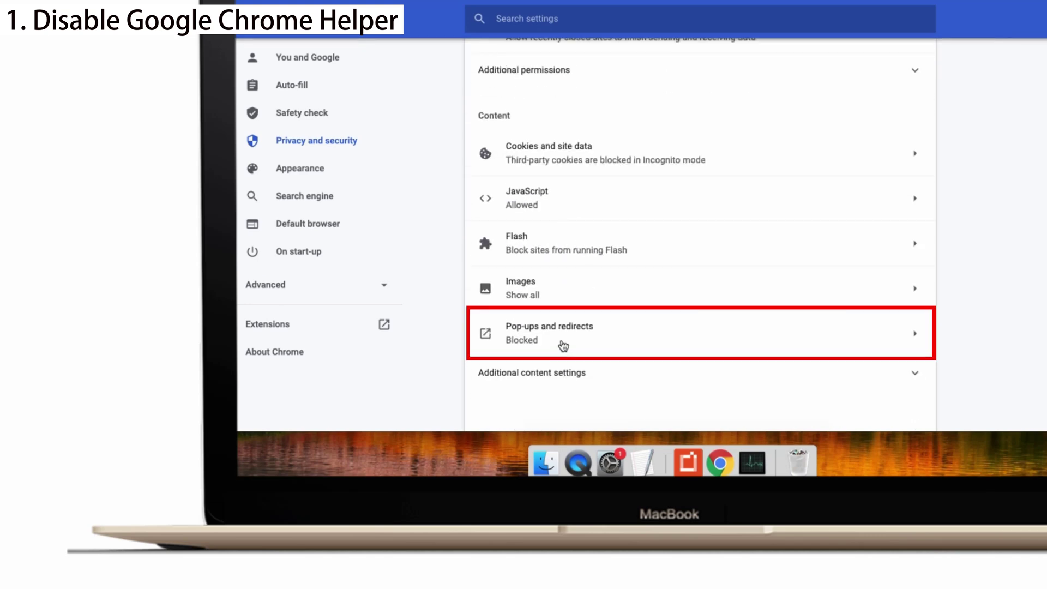
pyautogui.click(563, 345)
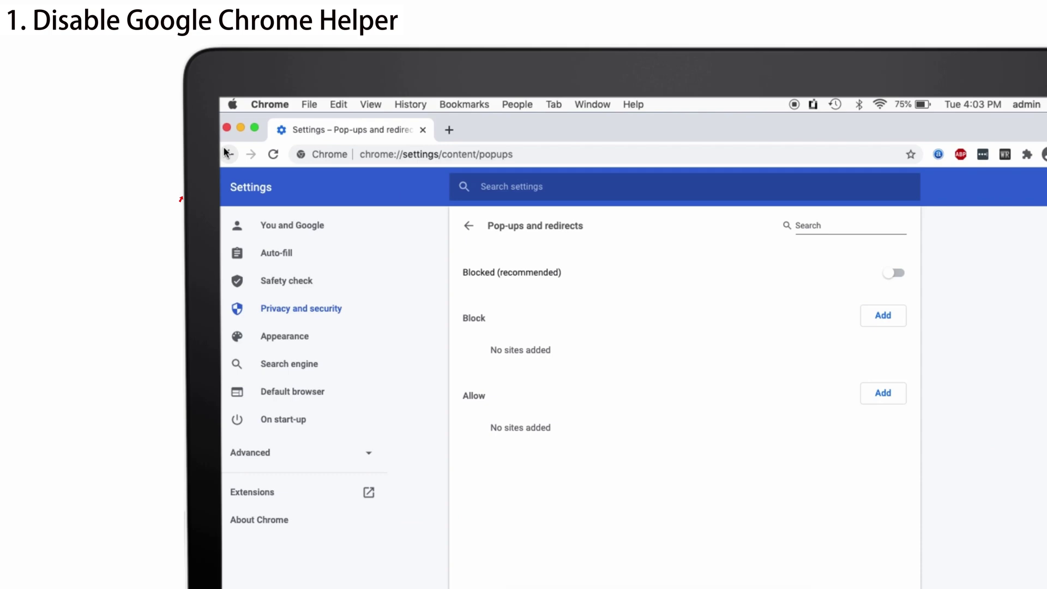
pyautogui.click(227, 154)
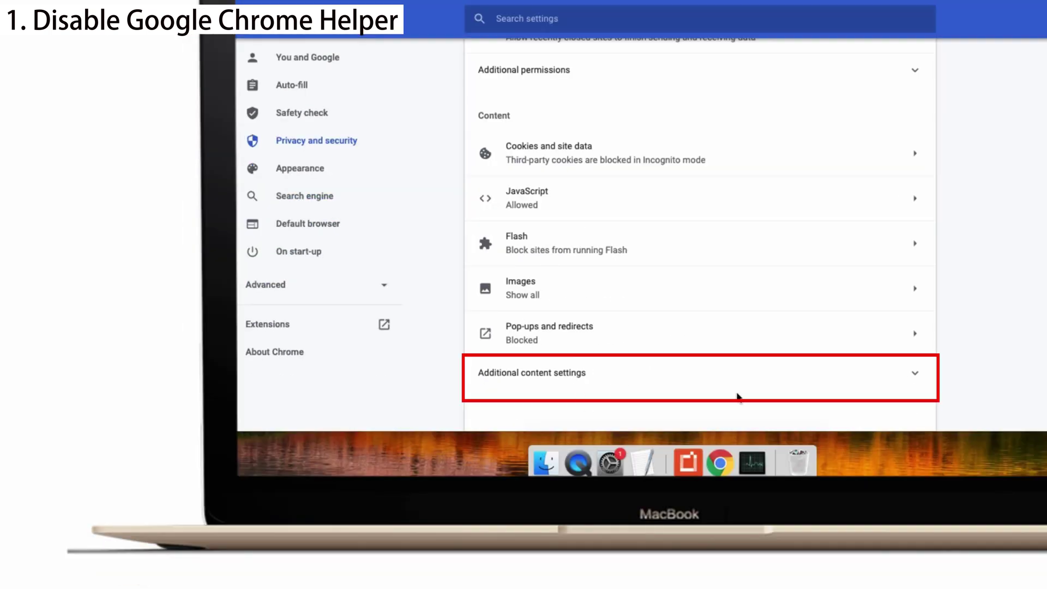
# Expand Additional content settings and open the Ads setting for sites with intrusive or misleading ads.
pyautogui.click(612, 377)
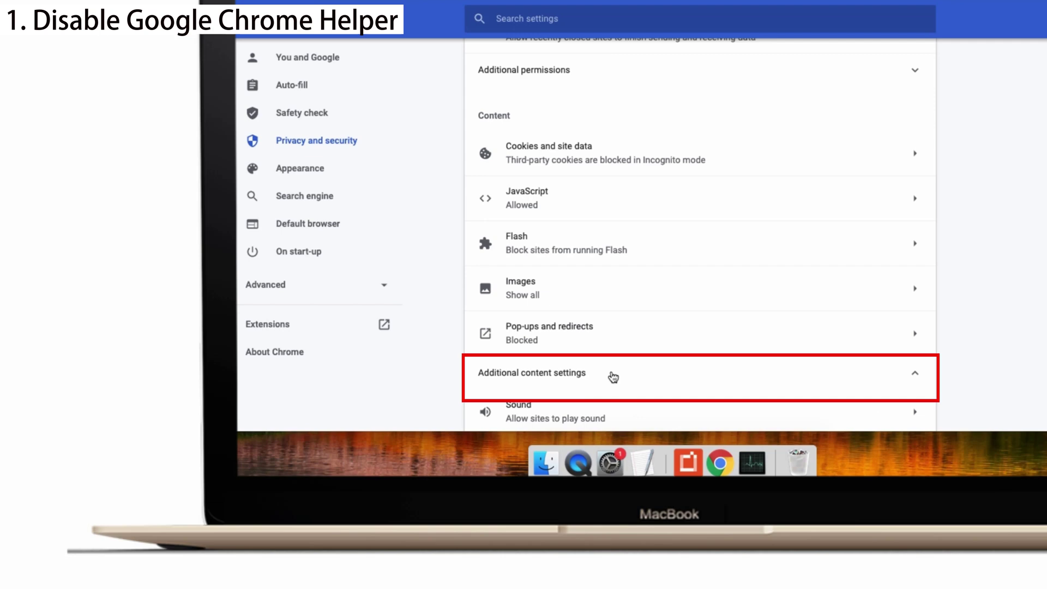
pyautogui.scroll(-4, 610, 384)
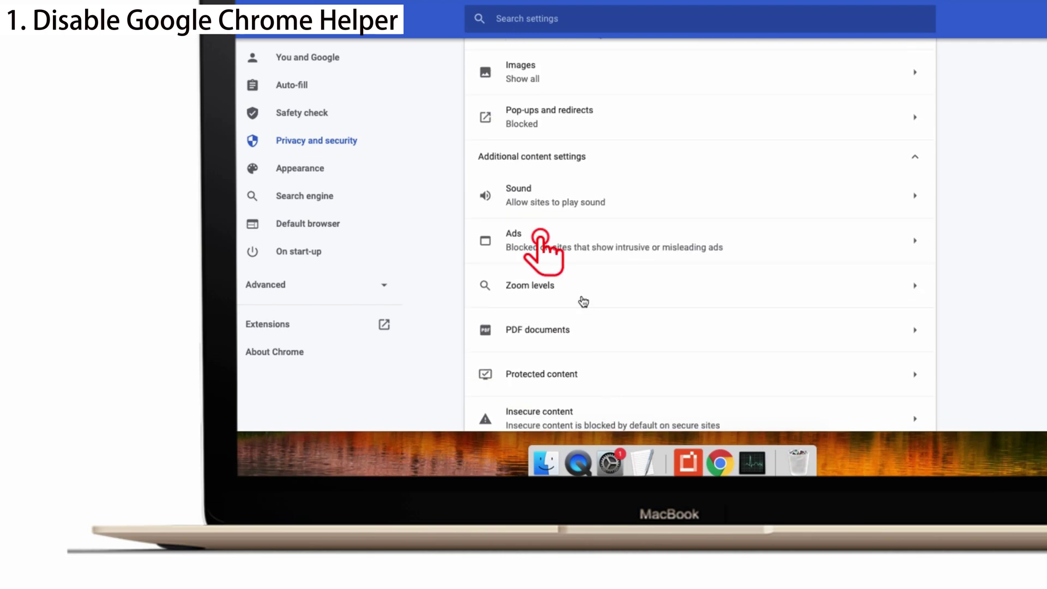
pyautogui.click(548, 232)
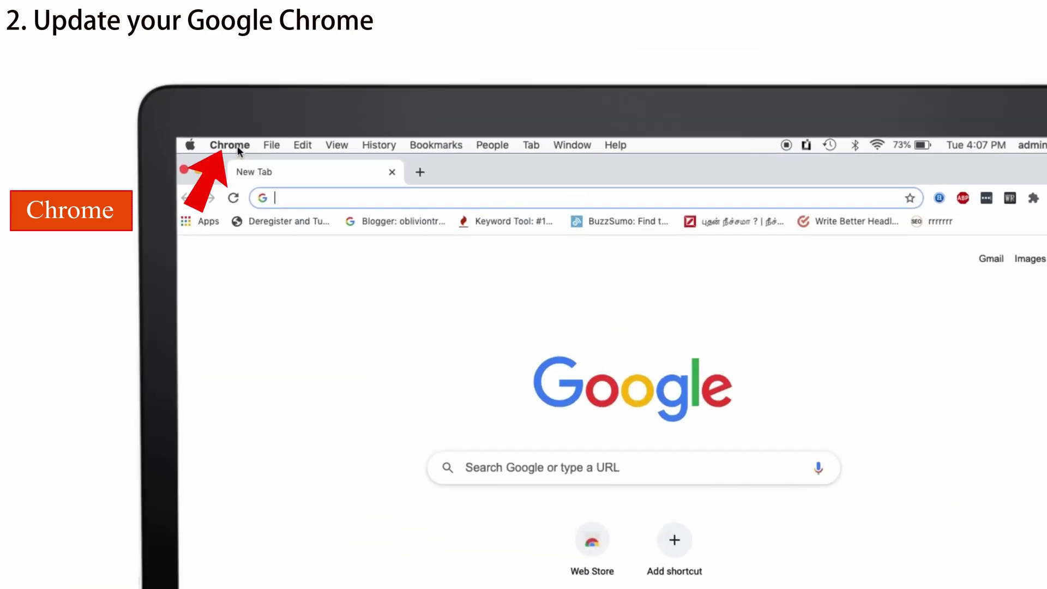
# Check for updates via About Google Chrome, confirming version 87.0.4280.88 is up to date.
pyautogui.click(238, 152)
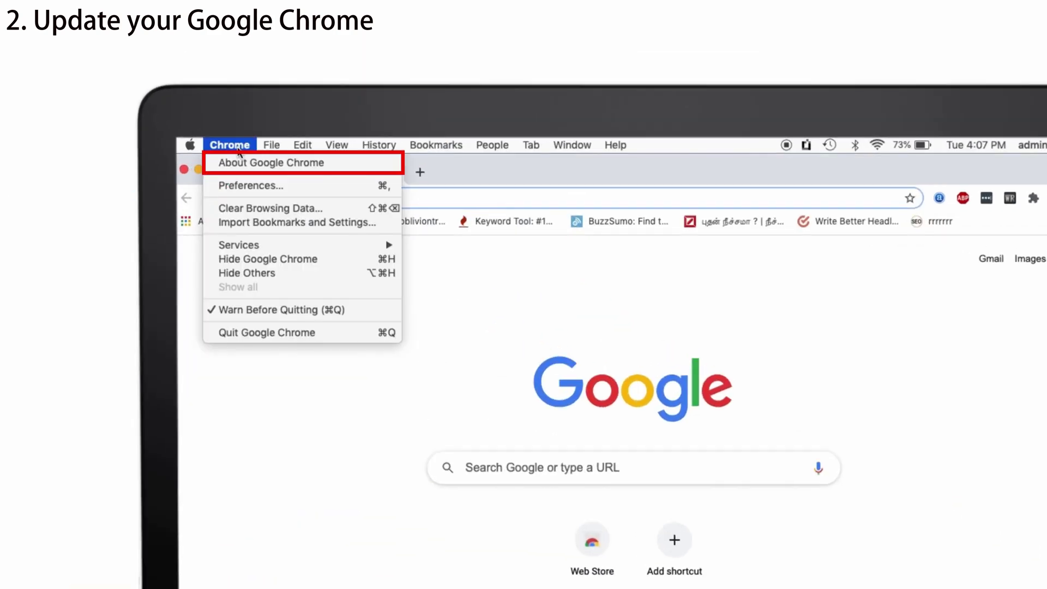
pyautogui.click(239, 165)
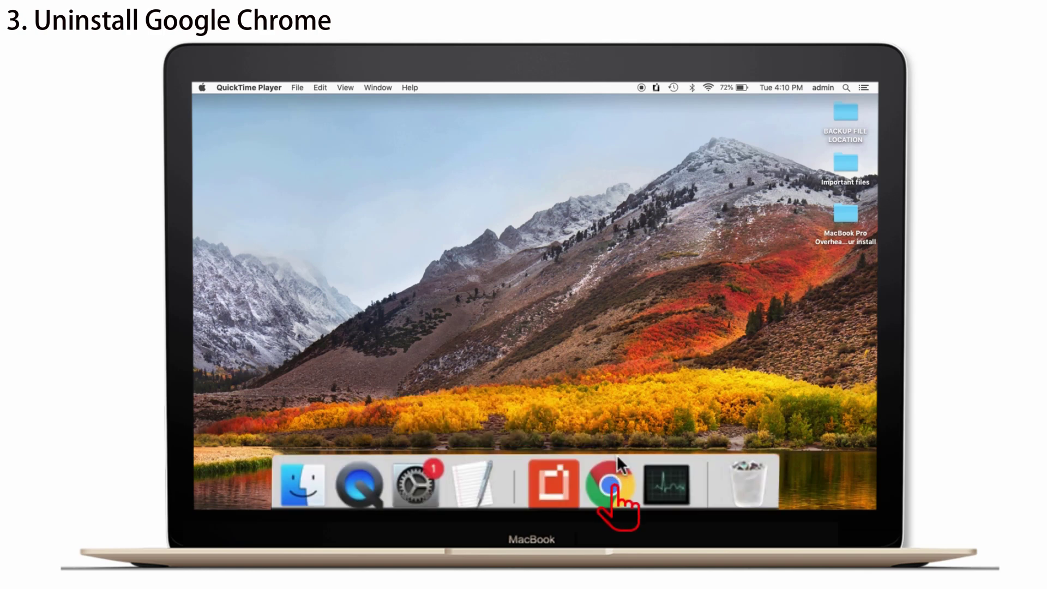
# Quit Google Chrome from its Dock icon's menu.
pyautogui.rightClick(620, 504)
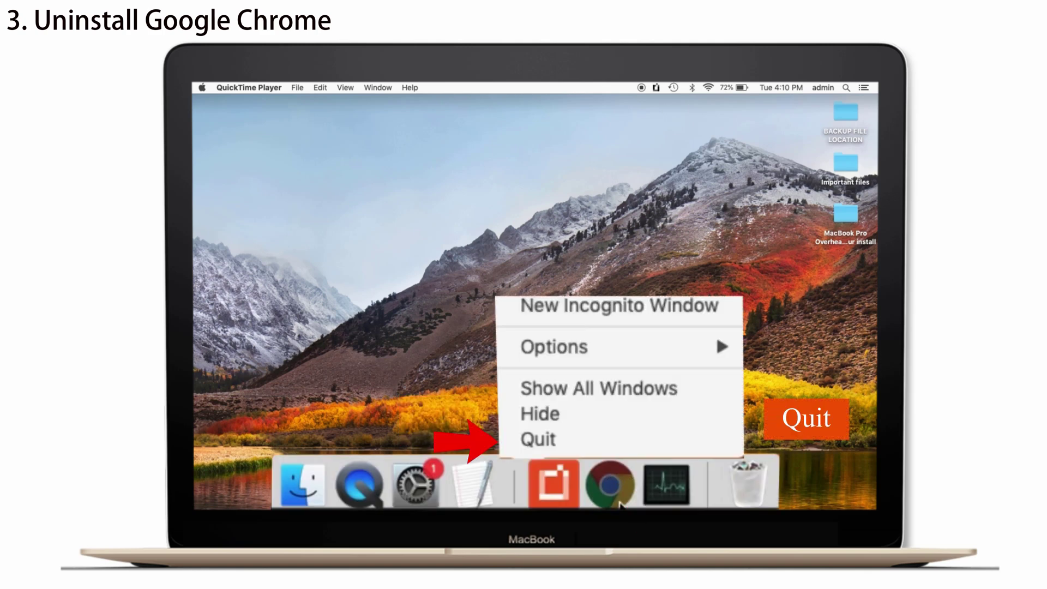
pyautogui.click(558, 440)
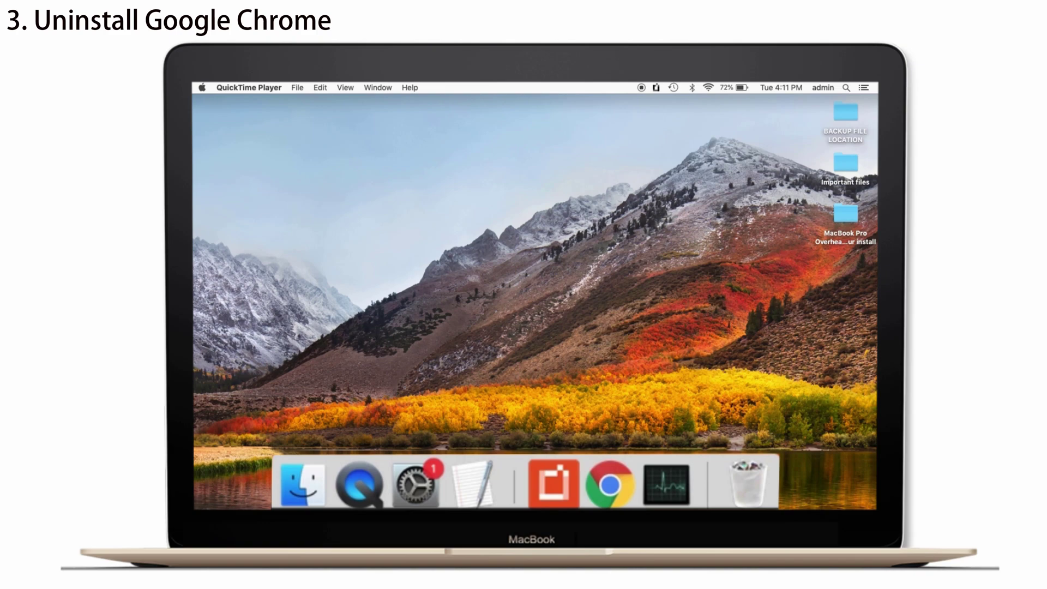
# Go to Finder's Applications folder and drag Google Chrome onto the Trash in the Dock.
pyautogui.click(310, 501)
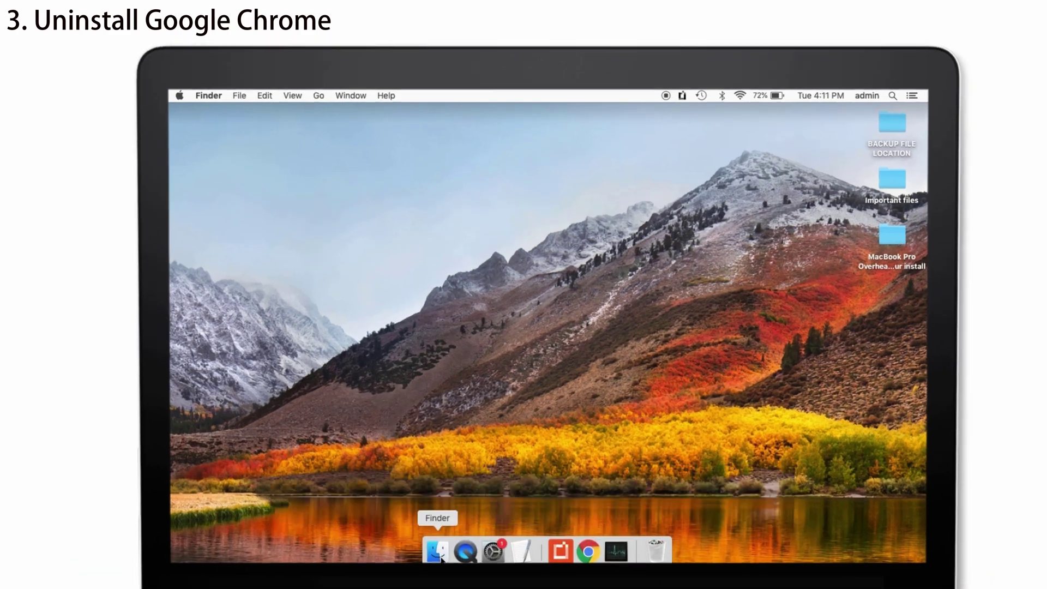
pyautogui.click(311, 500)
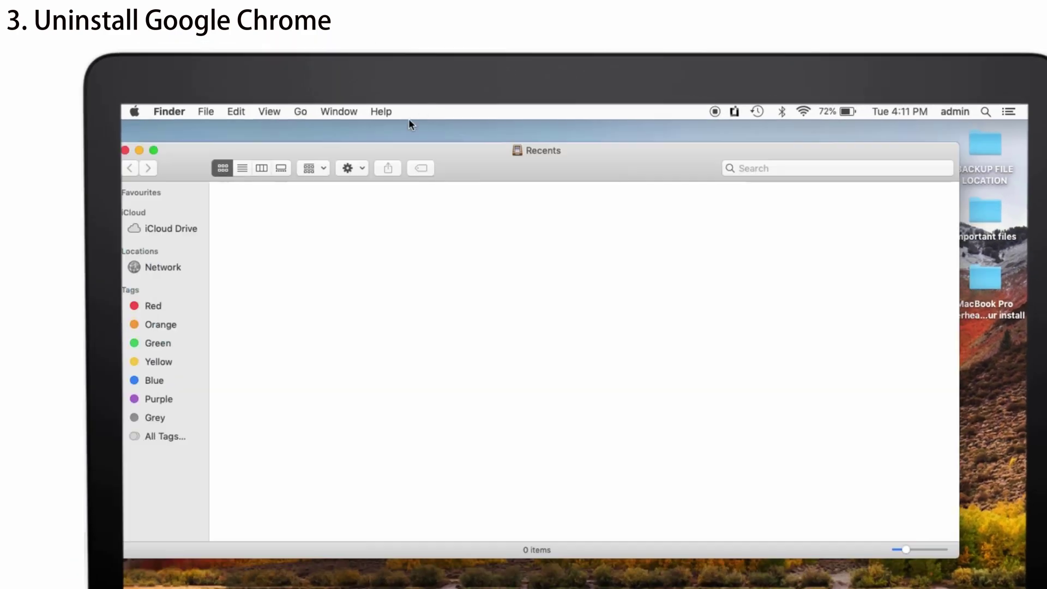
pyautogui.click(301, 112)
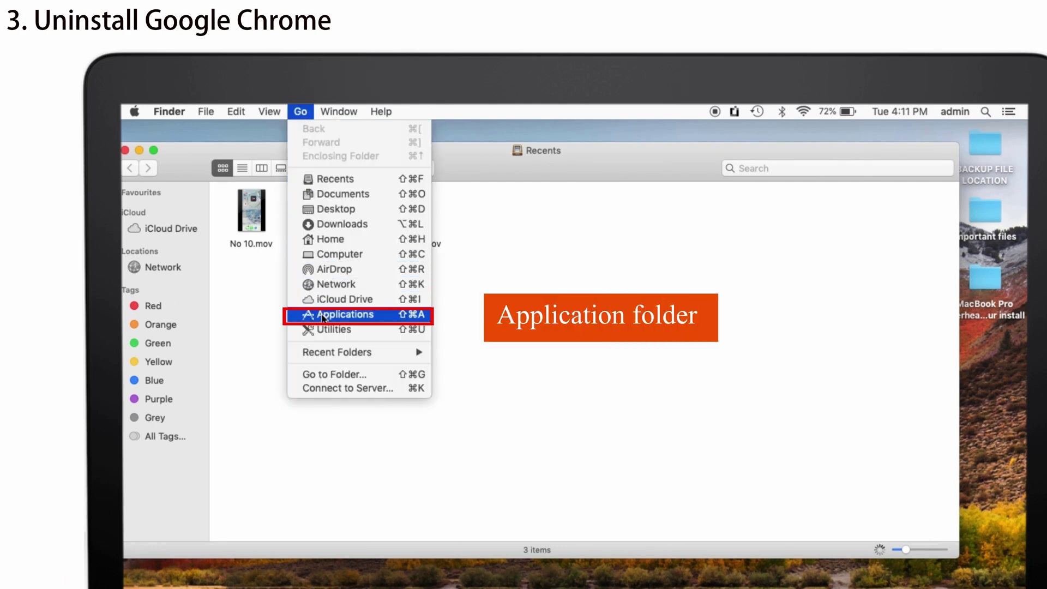
pyautogui.click(322, 315)
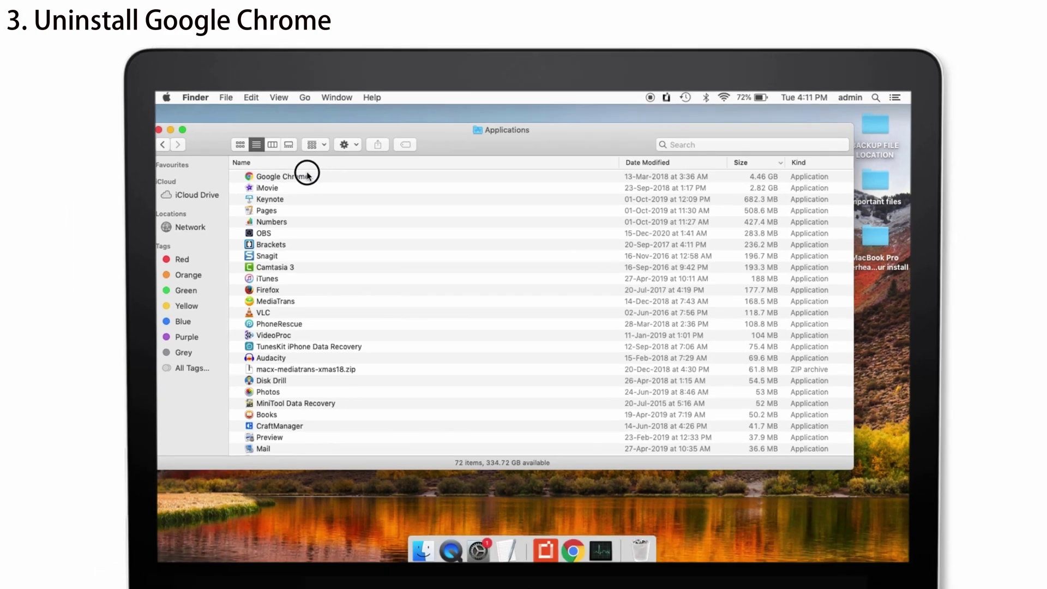
pyautogui.moveTo(279, 200); pyautogui.dragTo(423, 325)
pyautogui.moveTo(449, 260); pyautogui.dragTo(690, 502)
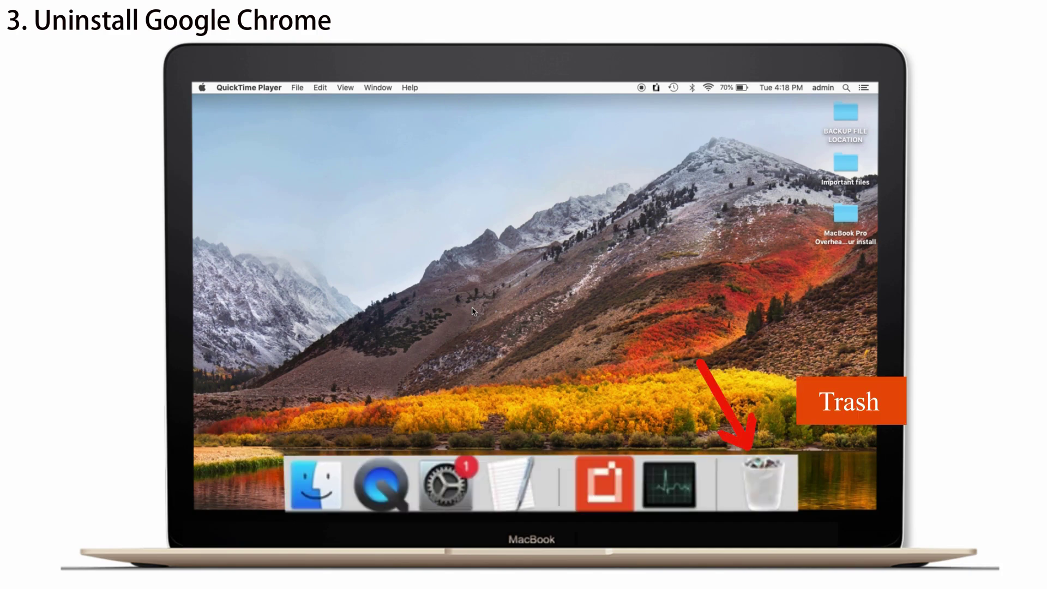
# Select Google Chrome in the Trash and choose Empty to permanently erase it.
pyautogui.click(619, 497)
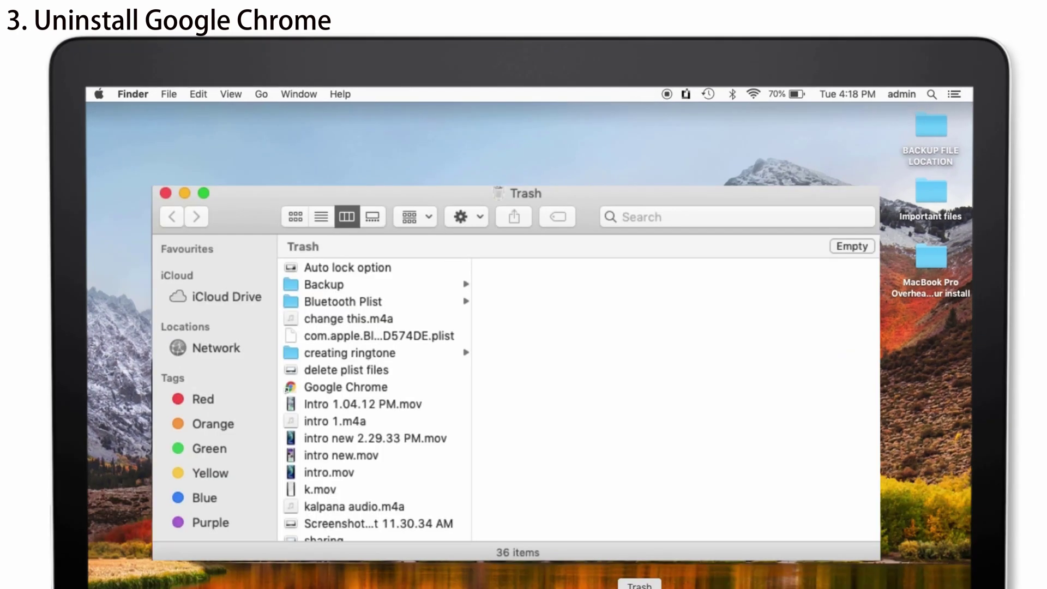
pyautogui.click(377, 387)
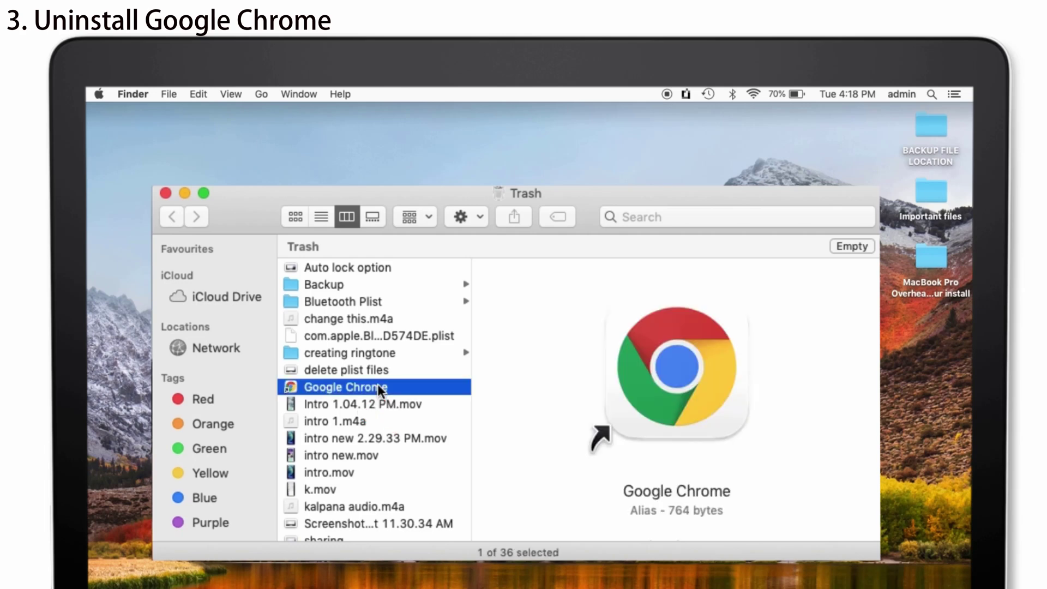
pyautogui.click(852, 247)
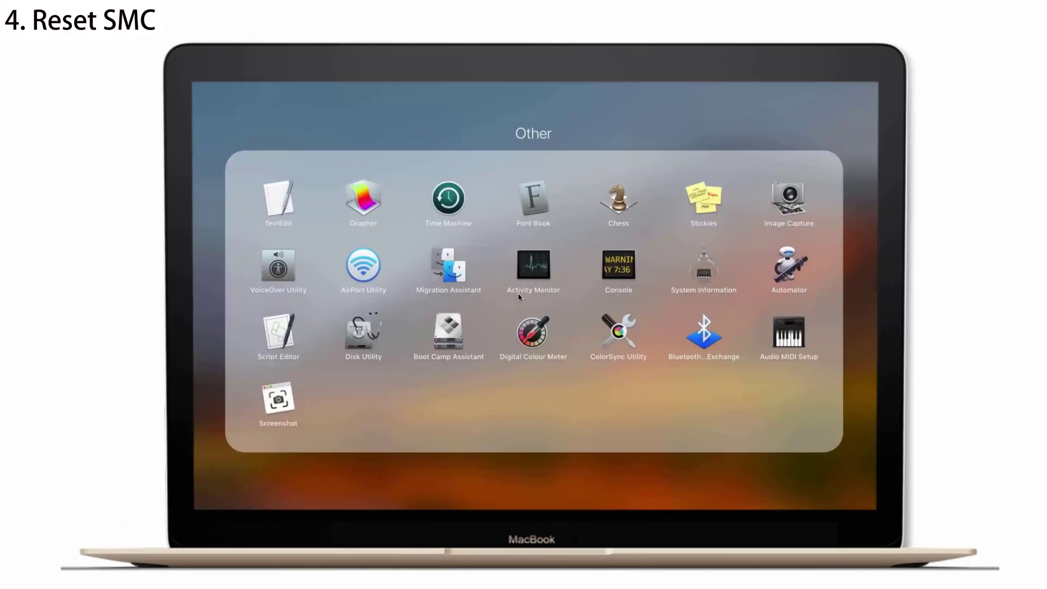
# Launch Activity Monitor and scroll through the process list sorted by % CPU.
pyautogui.click(532, 267)
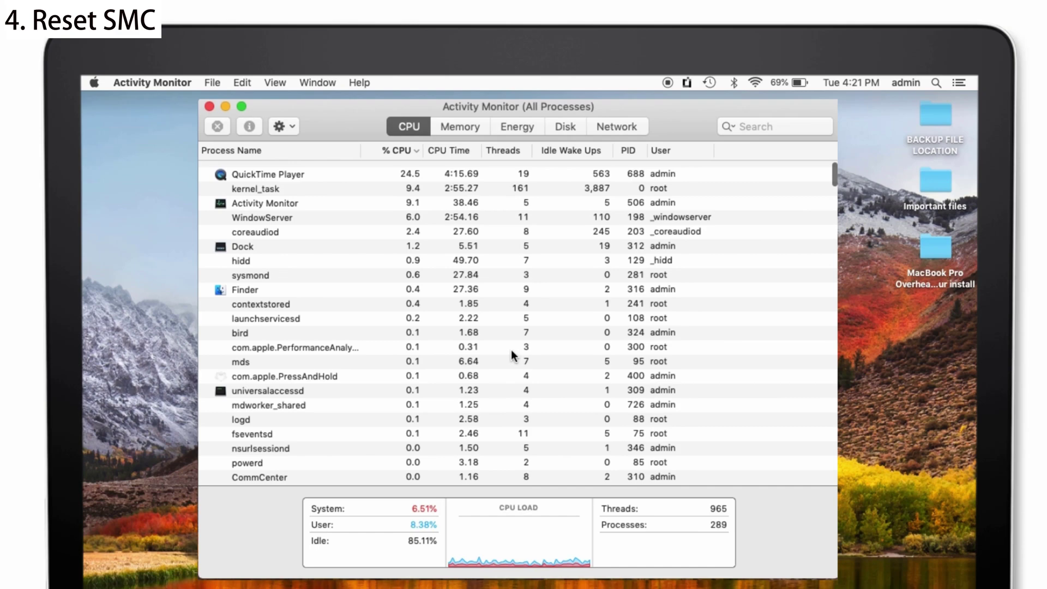
pyautogui.scroll(-5, 513, 356)
pyautogui.scroll(5, 512, 356)
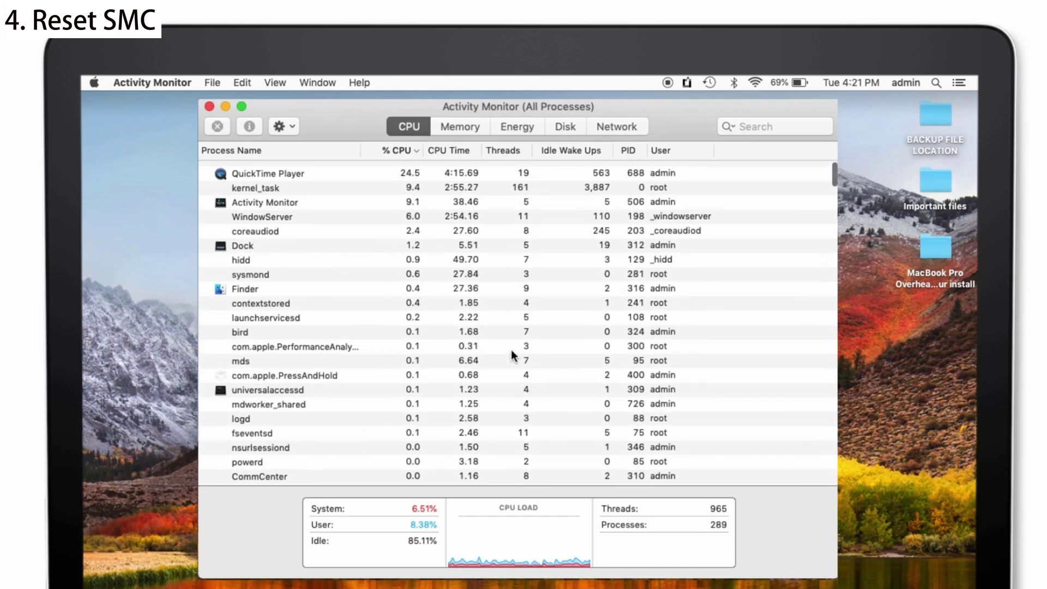
pyautogui.scroll(-8, 512, 355)
pyautogui.scroll(8, 512, 356)
pyautogui.scroll(-5, 512, 355)
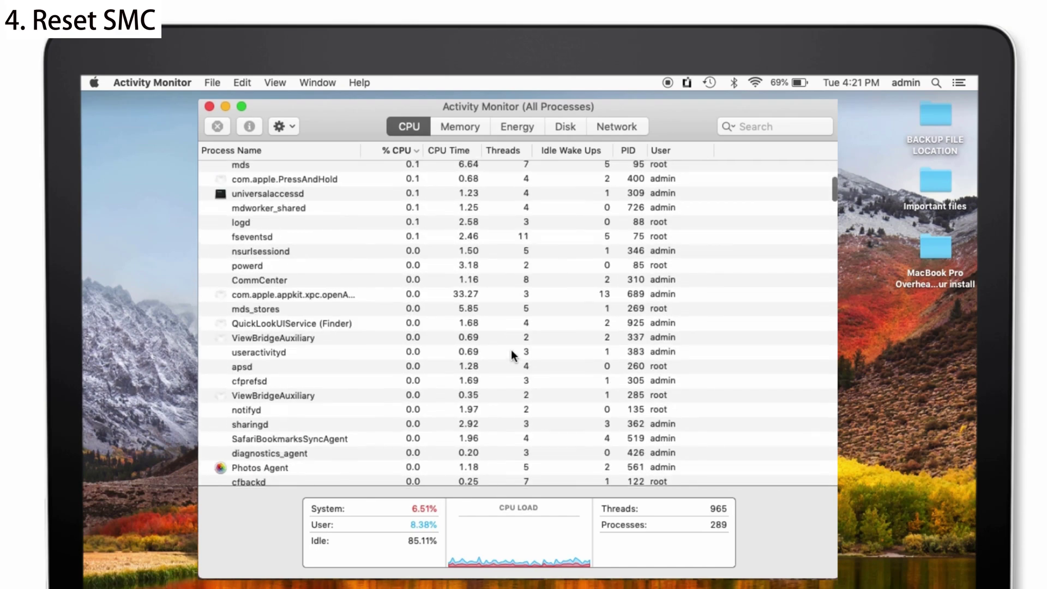
pyautogui.scroll(3, 512, 356)
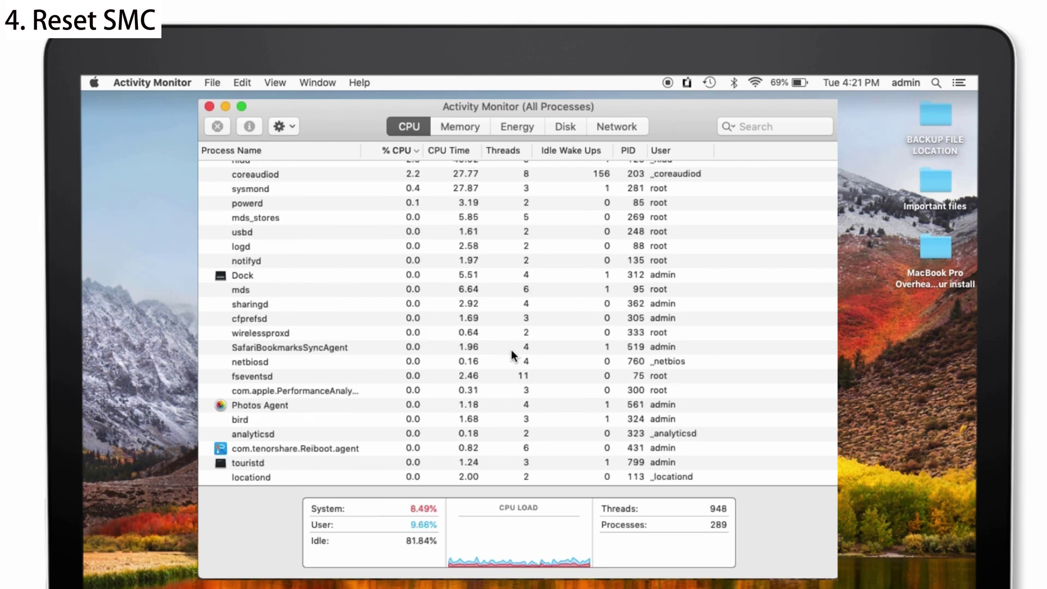